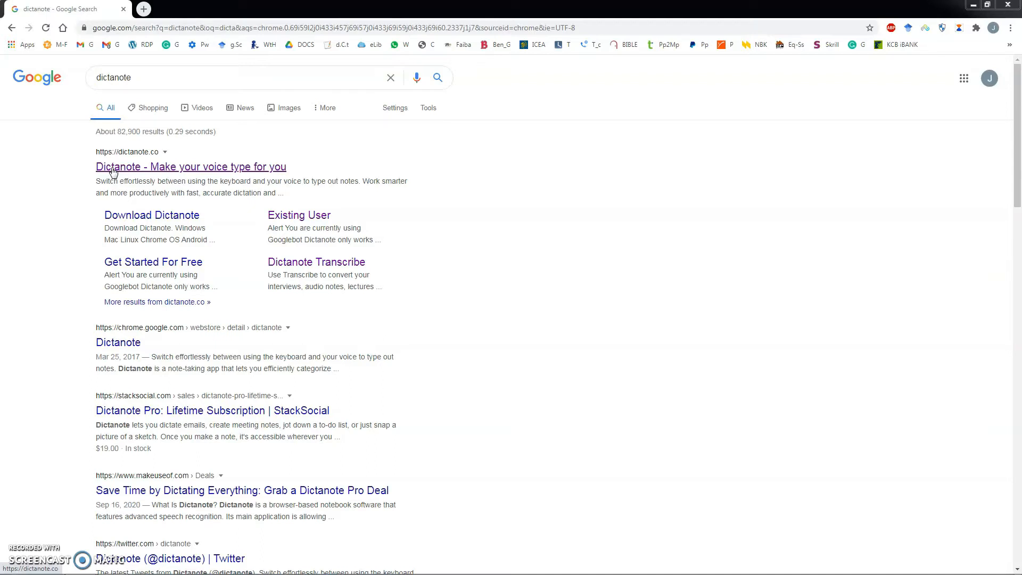
Open the Dictanote site from the search results and bring up its editor settings
{"action": "left_click", "coordinate": [113, 168]}
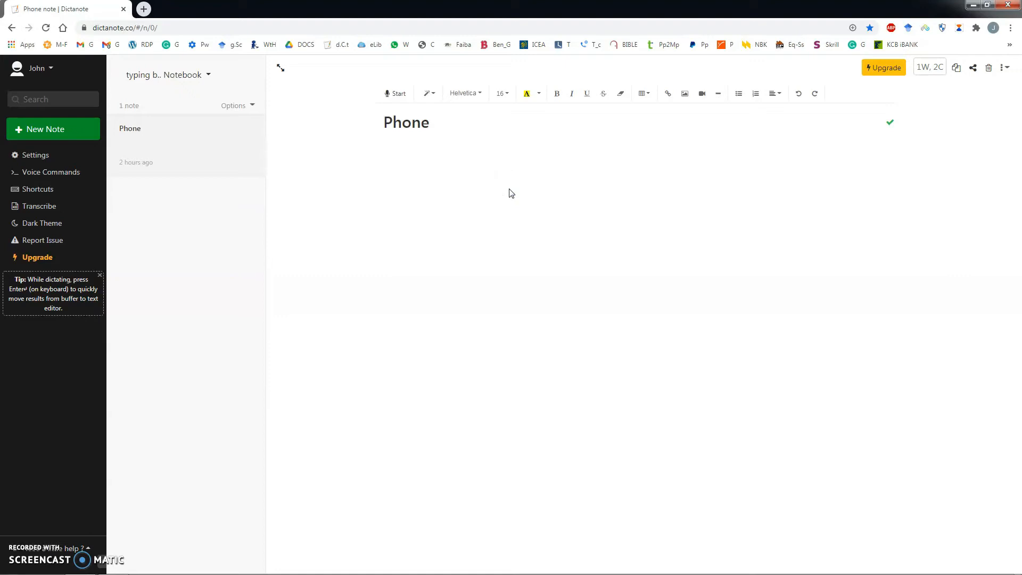
{"action": "left_click", "coordinate": [480, 178]}
{"action": "left_click", "coordinate": [450, 154]}
{"action": "left_click", "coordinate": [61, 156]}
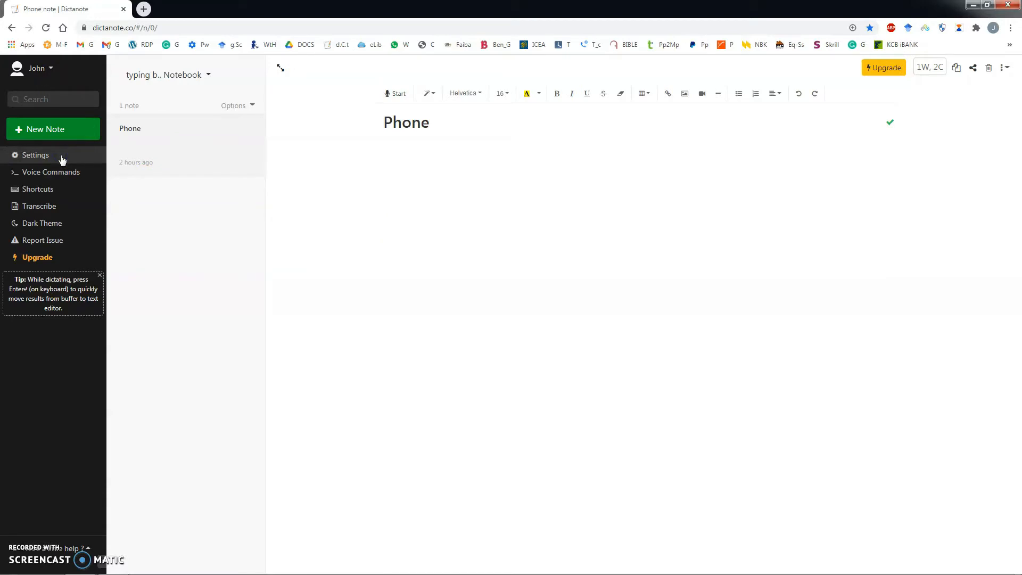
Examine the available dictation languages and the regional variants offered for English
{"action": "left_click", "coordinate": [420, 168]}
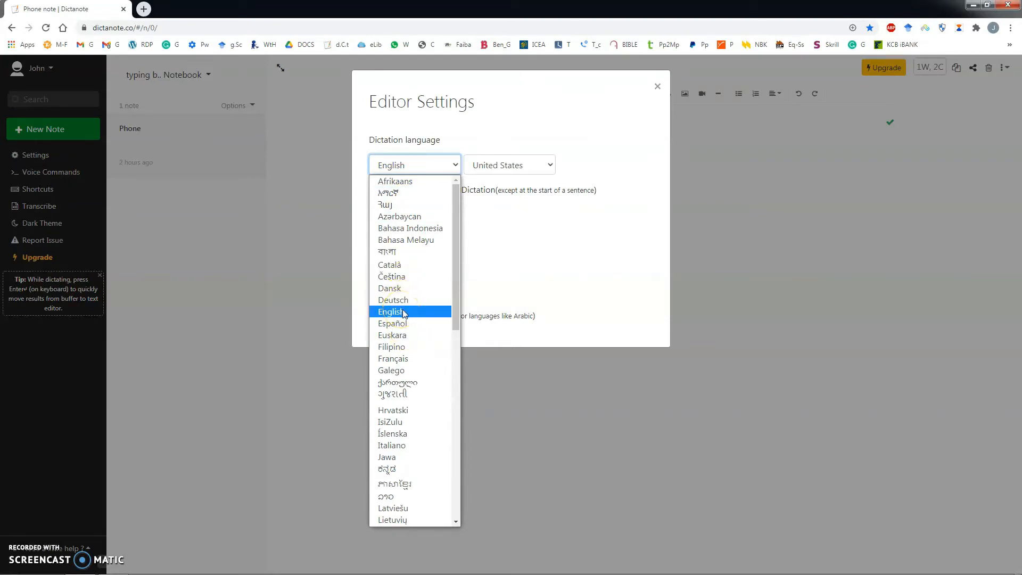
{"action": "scroll", "coordinate": [422, 341], "scroll_direction": "down", "scroll_amount": 10}
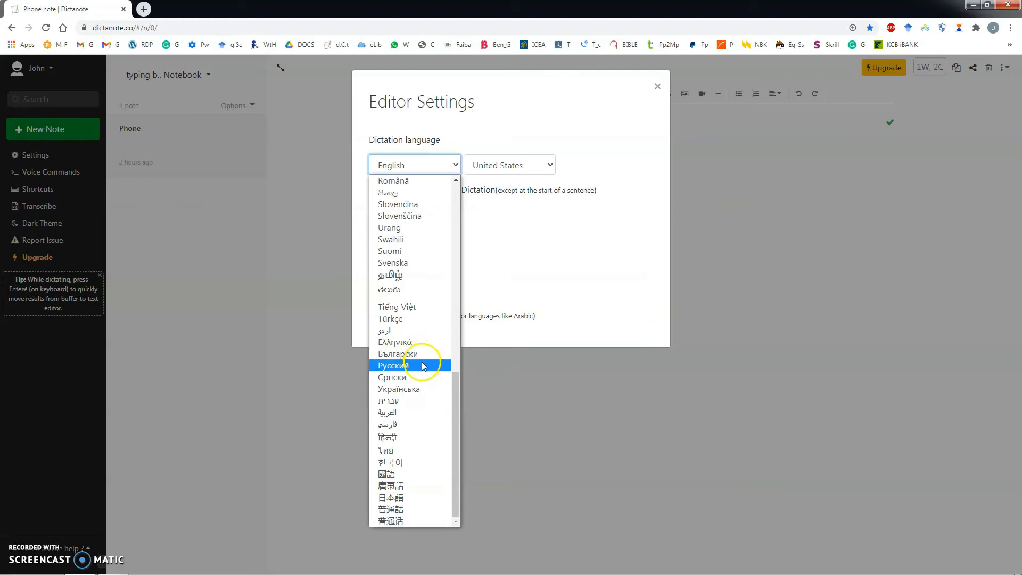
{"action": "scroll", "coordinate": [410, 192], "scroll_direction": "up", "scroll_amount": 3}
{"action": "left_click", "coordinate": [418, 163]}
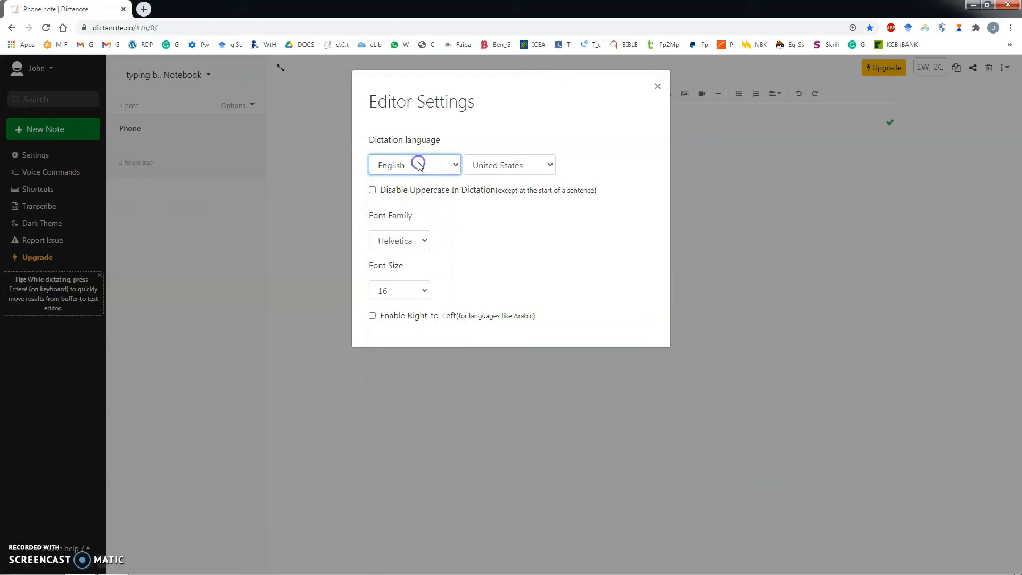
{"action": "left_click", "coordinate": [498, 165]}
{"action": "left_click", "coordinate": [418, 165]}
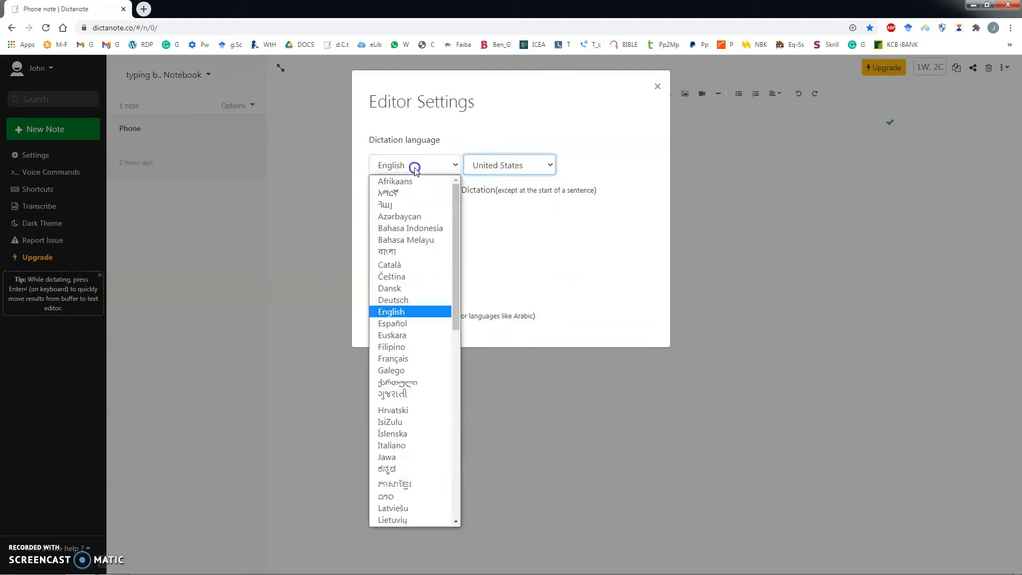
{"action": "left_click", "coordinate": [415, 167]}
{"action": "left_click", "coordinate": [495, 166]}
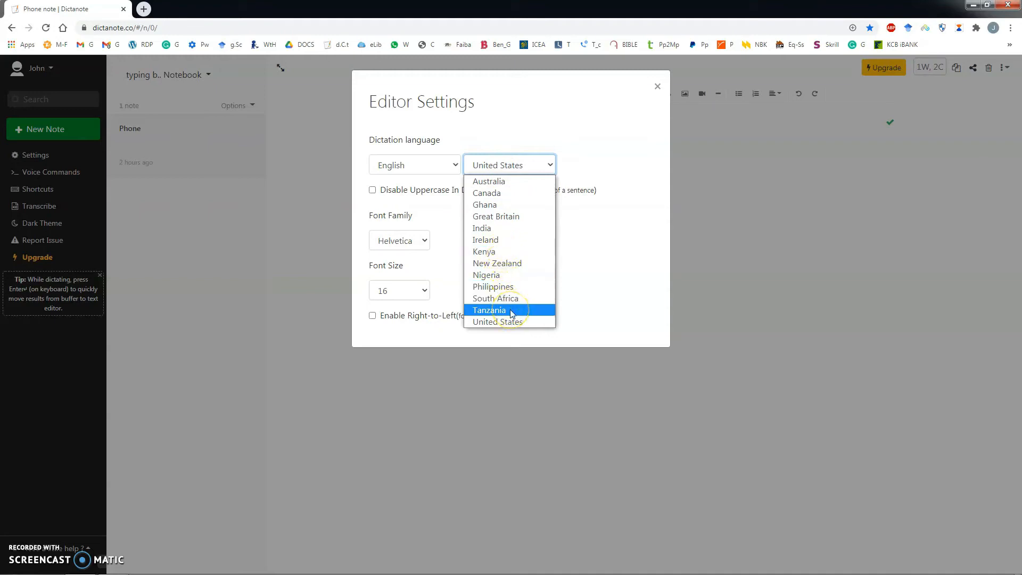
{"action": "left_click", "coordinate": [434, 205]}
{"action": "left_click", "coordinate": [488, 162]}
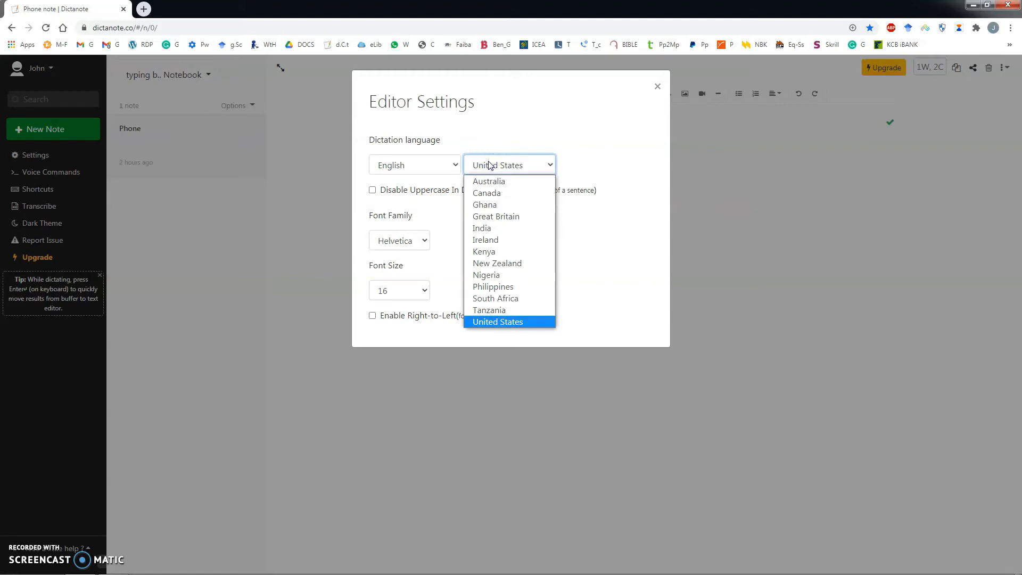
{"action": "left_click", "coordinate": [426, 208]}
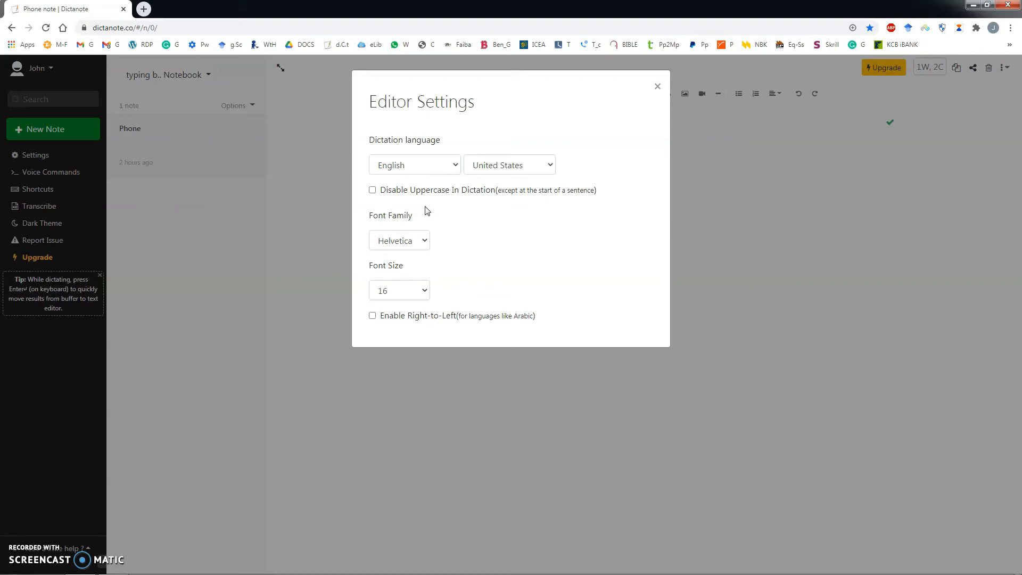
Set the editor's default font family to Helvetica and the font size to 18
{"action": "left_click", "coordinate": [409, 242]}
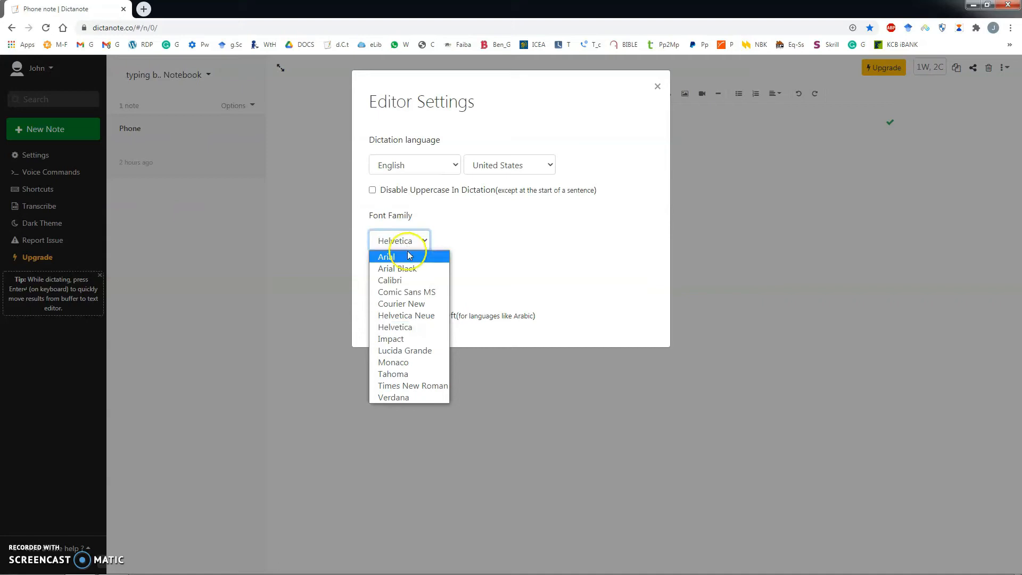
{"action": "left_click", "coordinate": [418, 331]}
{"action": "left_click", "coordinate": [447, 212]}
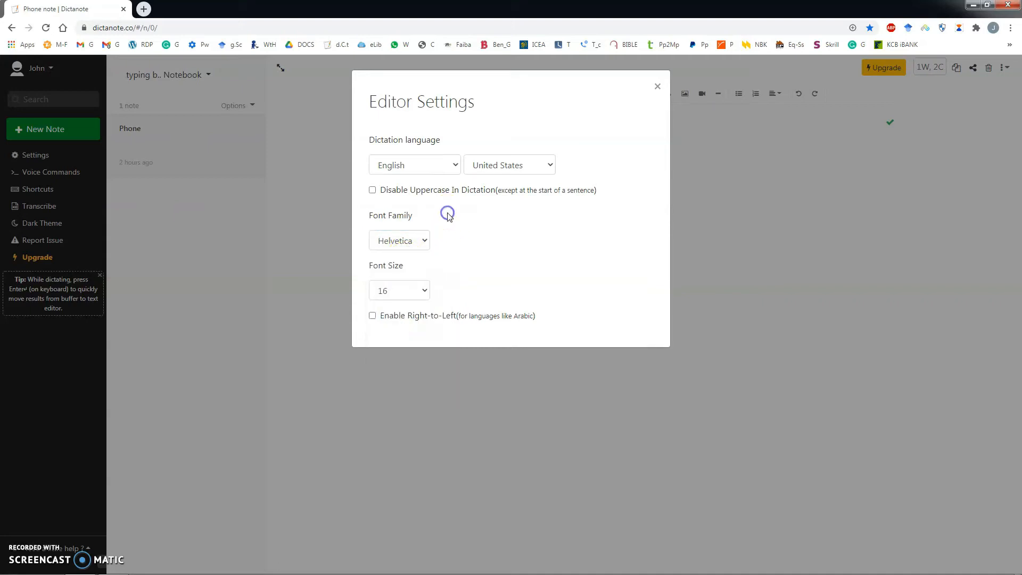
{"action": "left_click", "coordinate": [425, 291]}
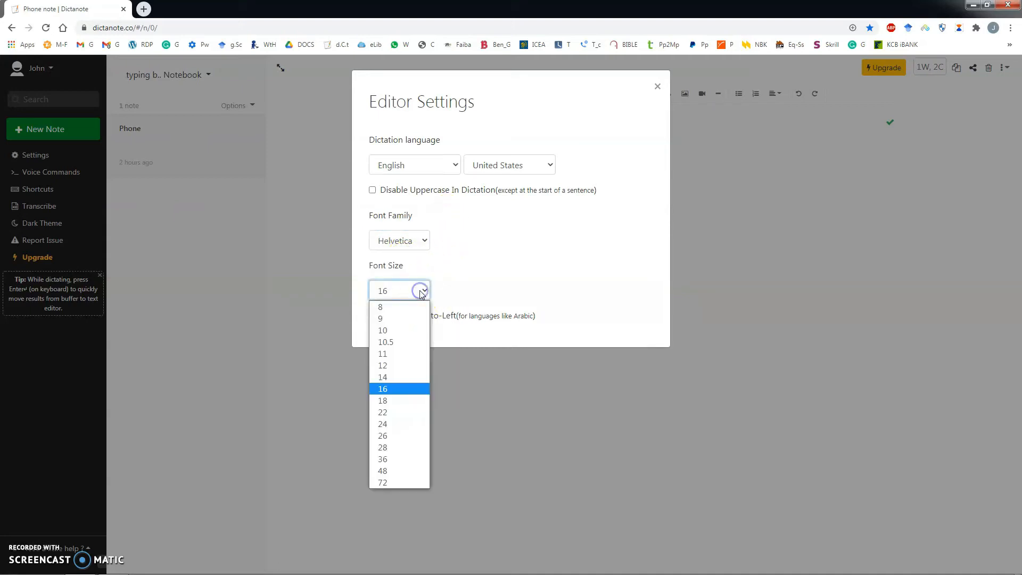
{"action": "left_click", "coordinate": [388, 401]}
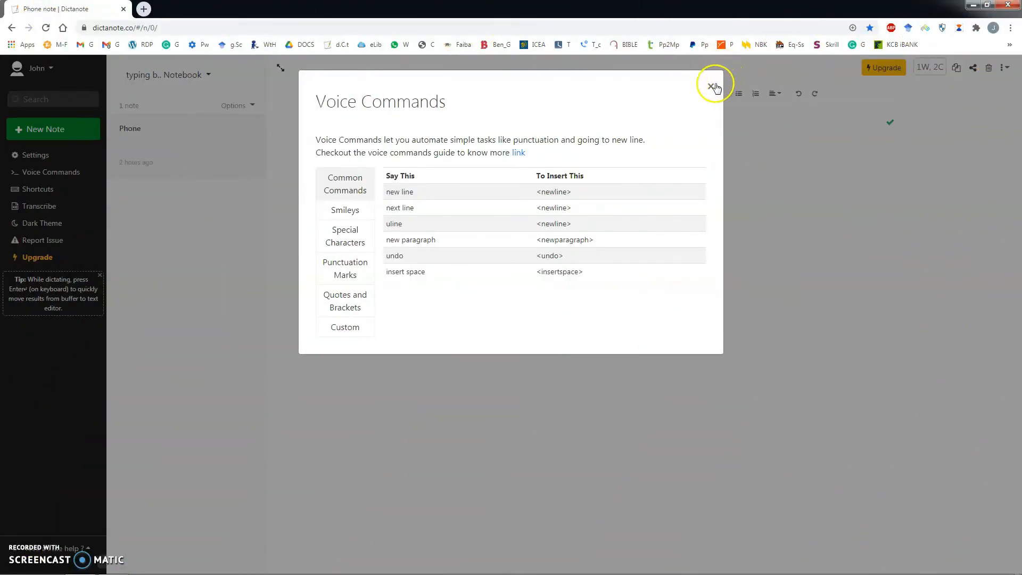
Review the voice commands for common actions, smileys, special characters, punctuation marks, quotes and brackets, and custom entries
{"action": "left_click", "coordinate": [711, 86]}
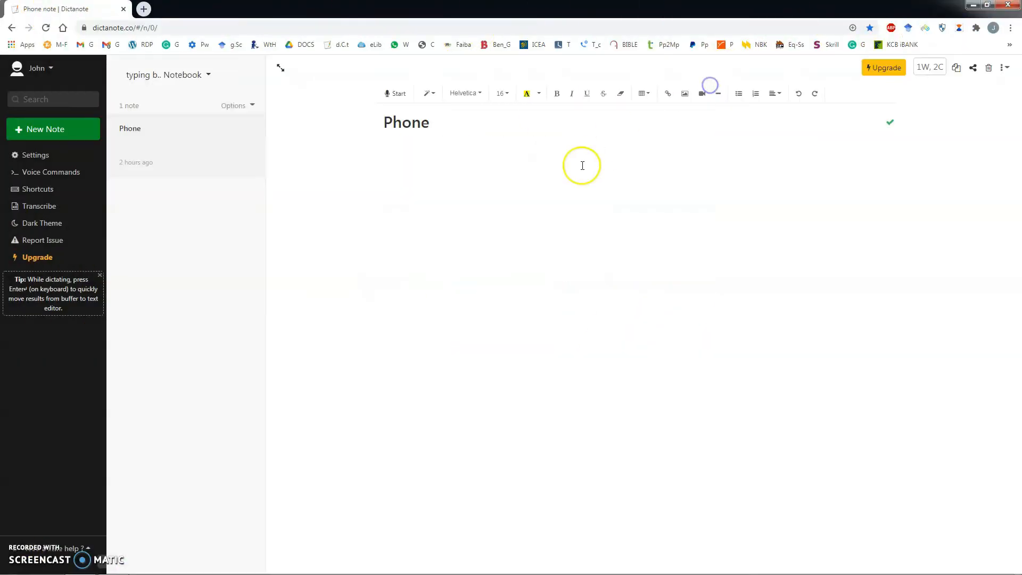
{"action": "left_click", "coordinate": [48, 175]}
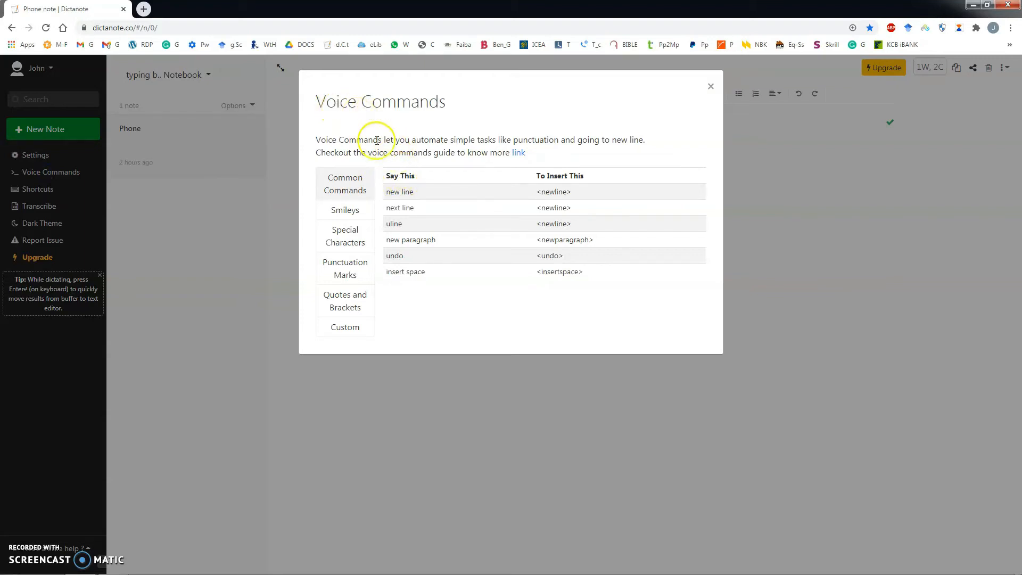
{"action": "double_click", "coordinate": [393, 191]}
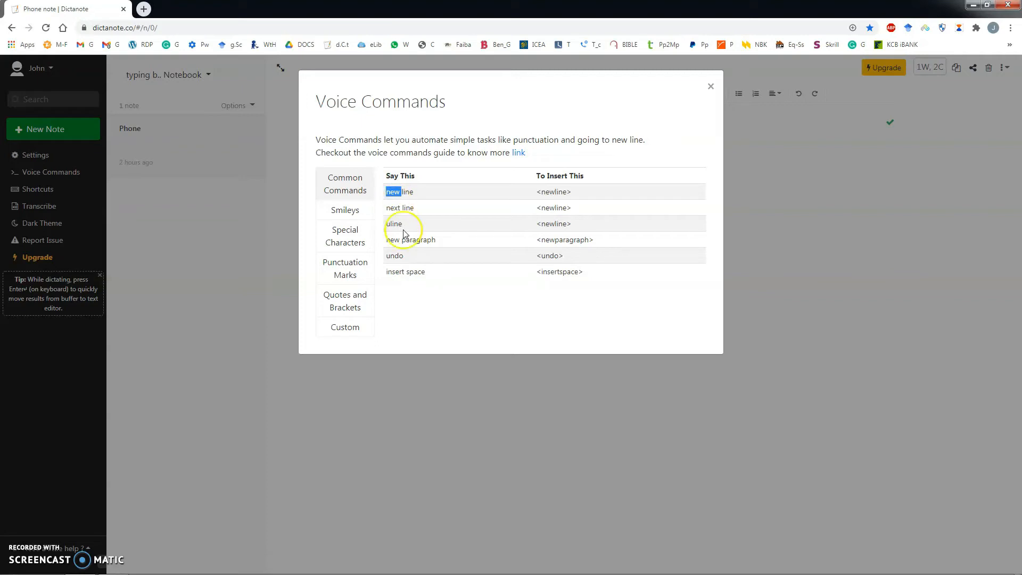
{"action": "left_click", "coordinate": [352, 213]}
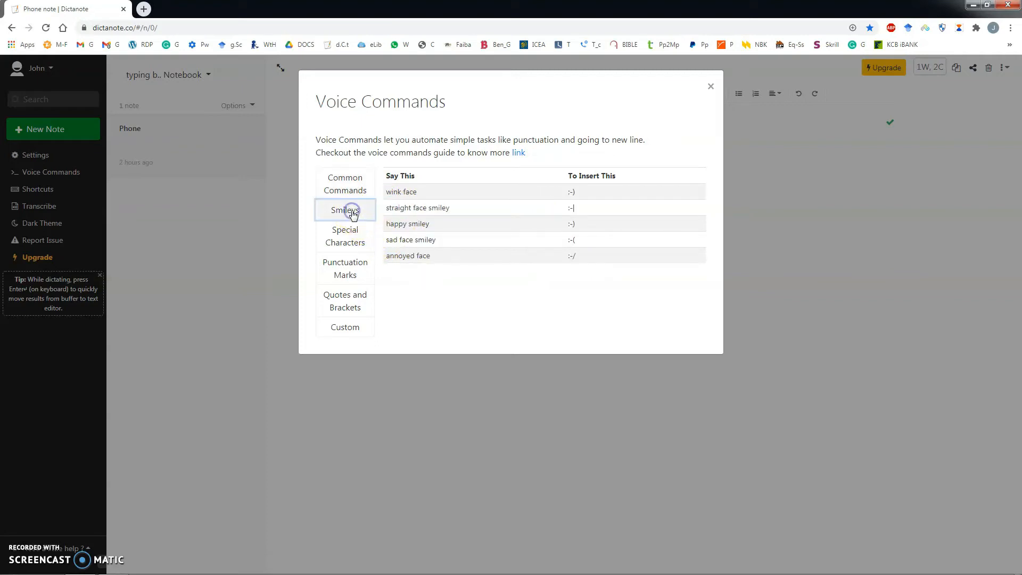
{"action": "left_click", "coordinate": [360, 240]}
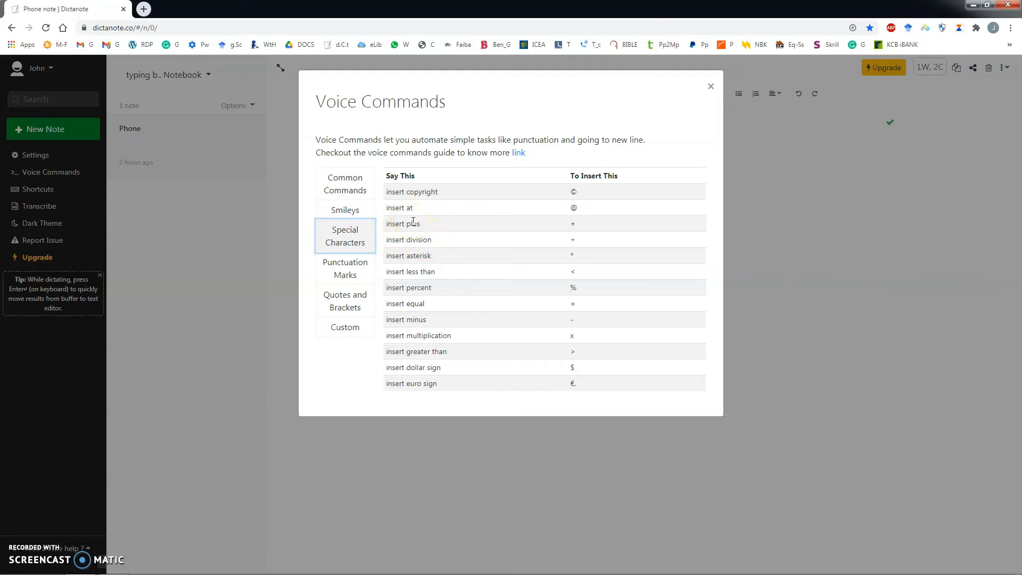
{"action": "left_click", "coordinate": [347, 269]}
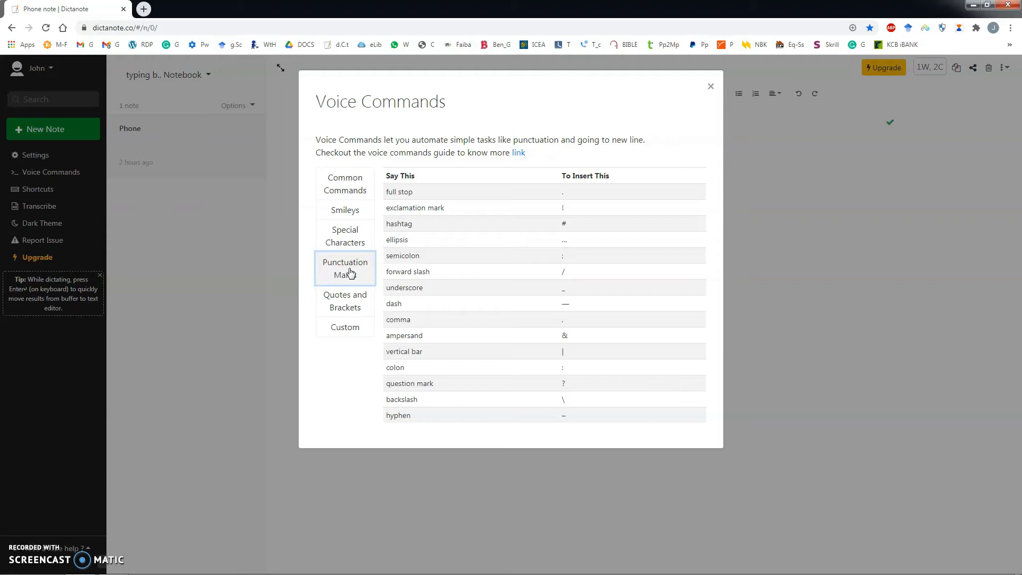
{"action": "left_click", "coordinate": [354, 309]}
{"action": "left_click", "coordinate": [354, 327]}
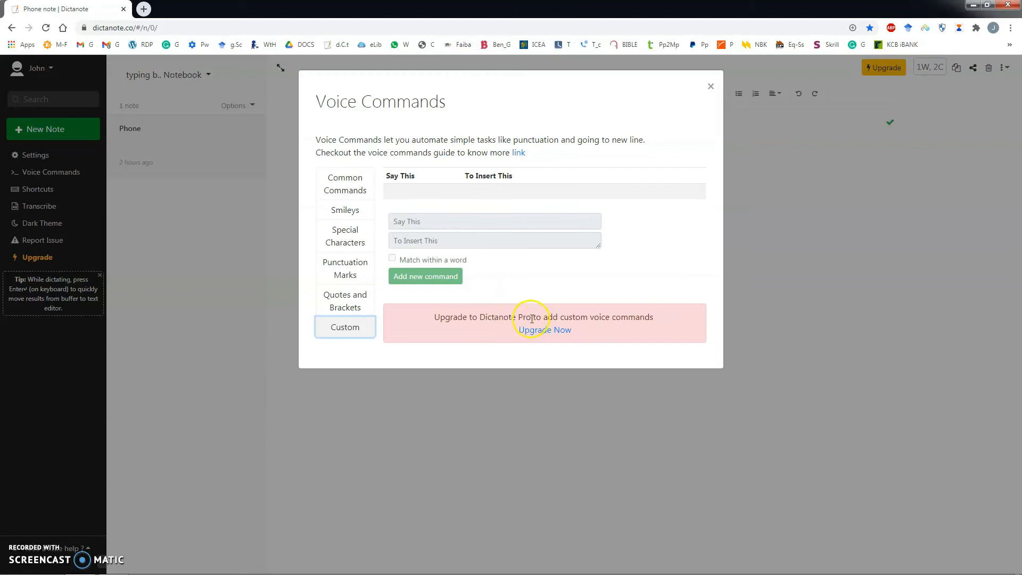
{"action": "left_click_drag", "start_coordinate": [479, 319], "coordinate": [527, 321]}
{"action": "left_click", "coordinate": [513, 316]}
{"action": "left_click", "coordinate": [710, 86]}
Examine the Phone note's additional actions and check its word and character counts
{"action": "left_click", "coordinate": [415, 155]}
{"action": "left_click", "coordinate": [1006, 70]}
{"action": "left_click", "coordinate": [1007, 70]}
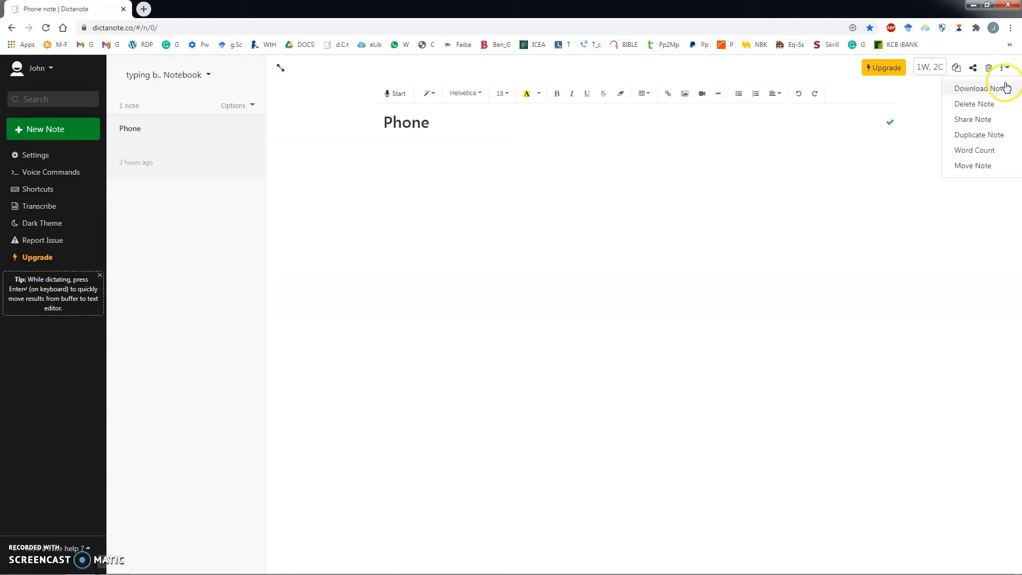
{"action": "left_click", "coordinate": [1005, 70]}
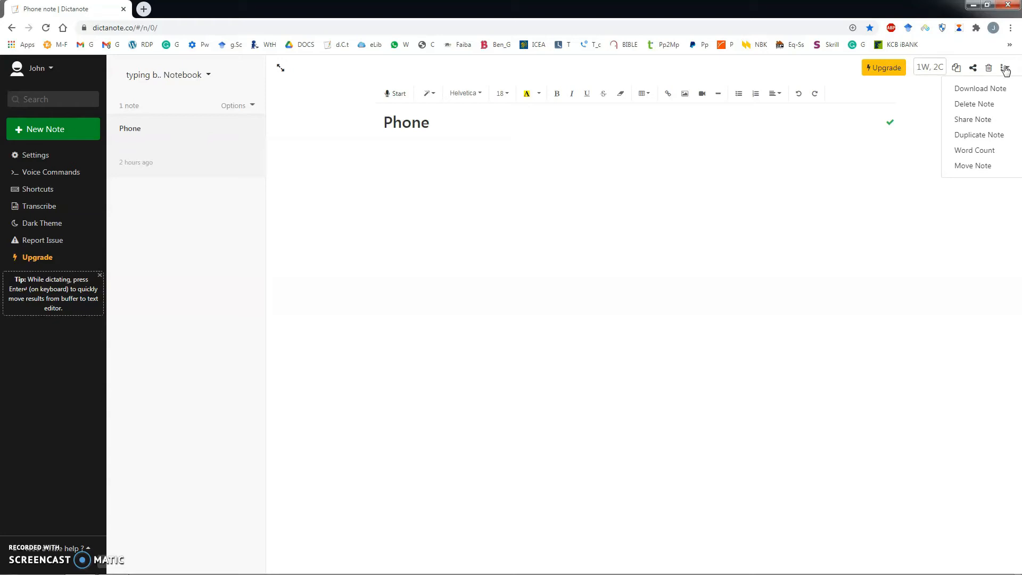
{"action": "left_click", "coordinate": [983, 153]}
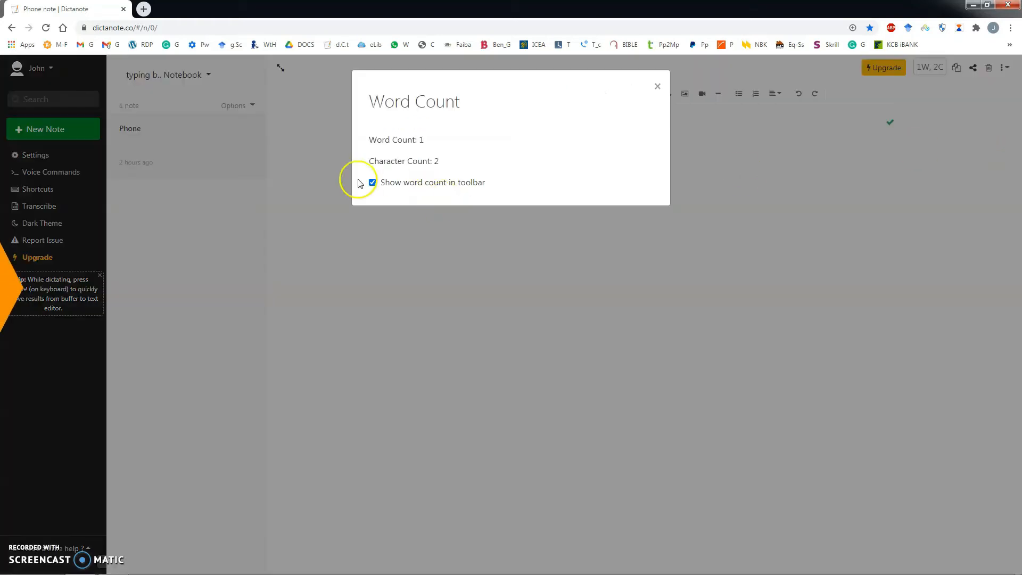
{"action": "triple_click", "coordinate": [387, 138]}
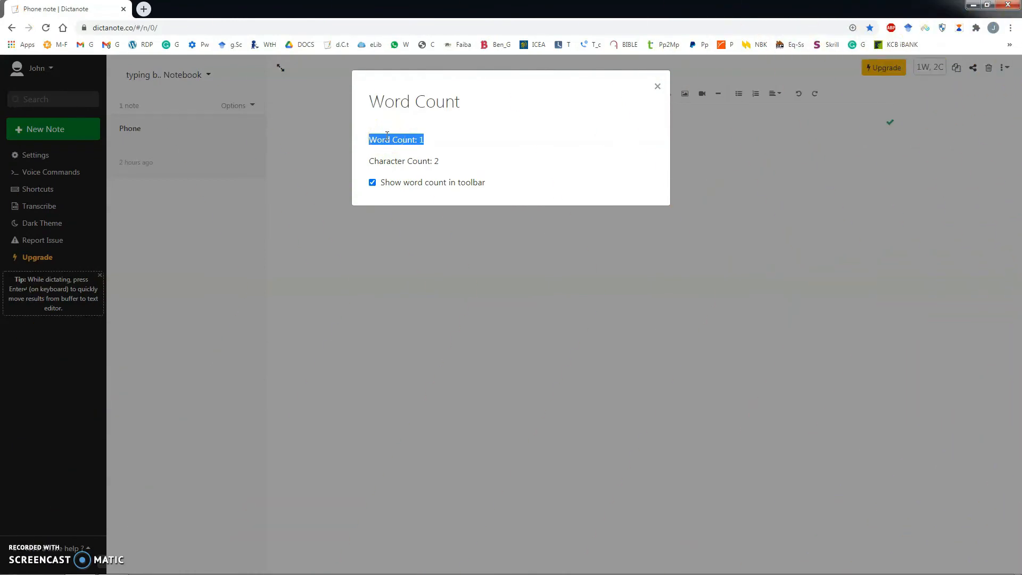
{"action": "left_click", "coordinate": [386, 138]}
{"action": "double_click", "coordinate": [382, 138]}
{"action": "left_click", "coordinate": [404, 163]}
{"action": "left_click", "coordinate": [416, 235]}
{"action": "left_click", "coordinate": [411, 193]}
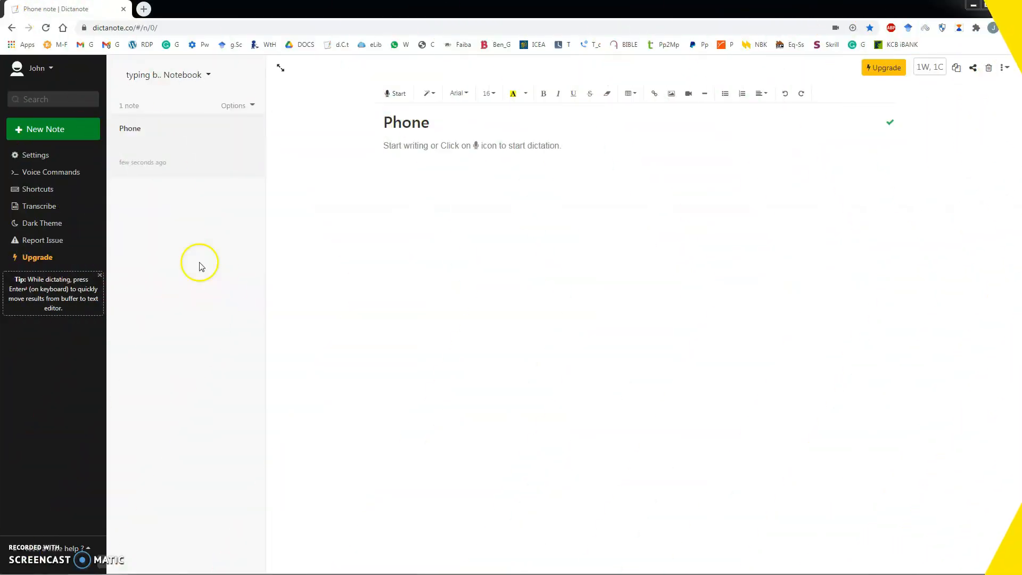
Dictate a paragraph about community engagement and the speech recognition system into the Phone note's body, and stop the voice capture
{"action": "left_click", "coordinate": [458, 145]}
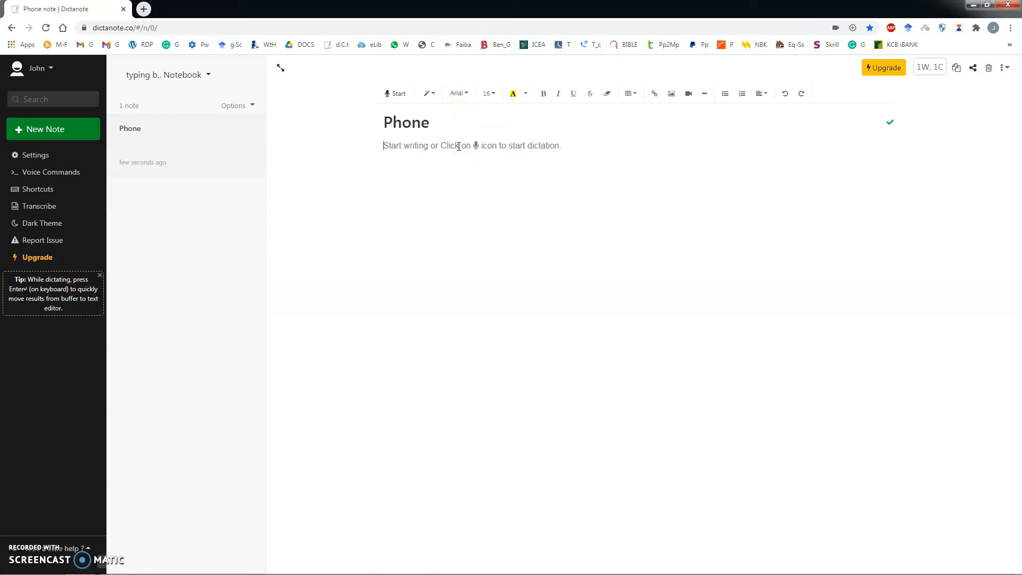
{"action": "left_click", "coordinate": [394, 92]}
{"action": "left_click", "coordinate": [395, 155]}
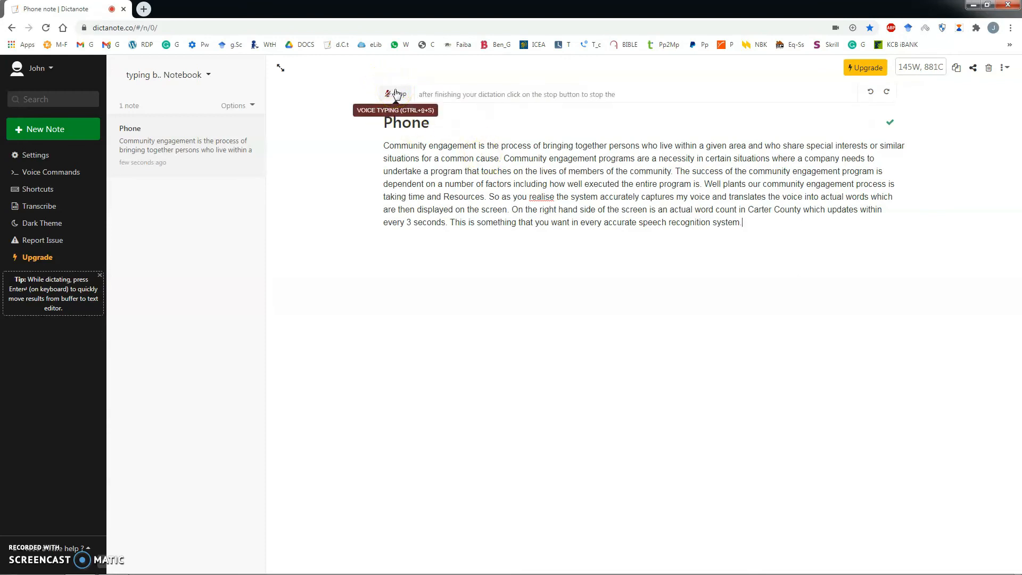
{"action": "left_click", "coordinate": [543, 244]}
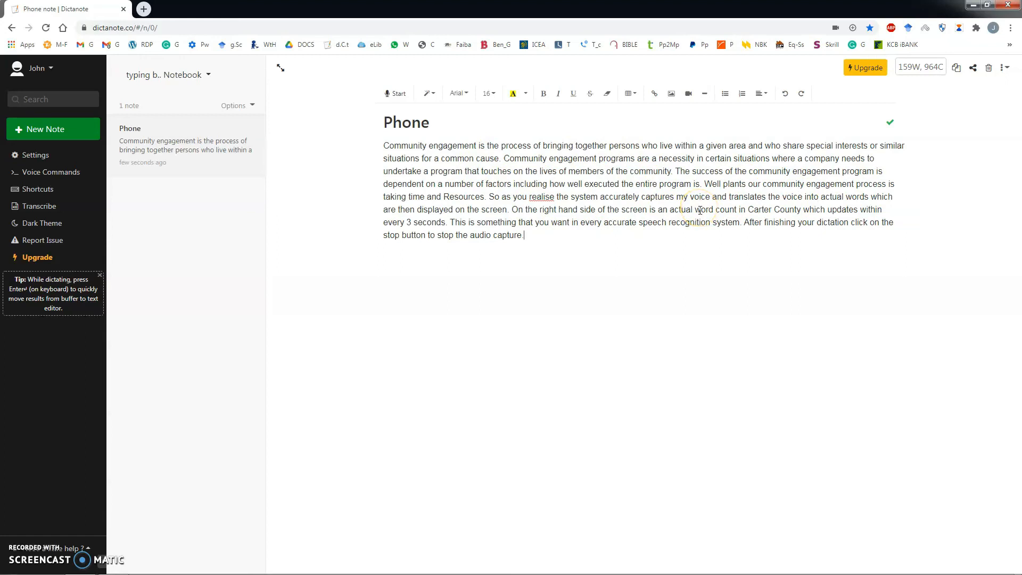
Check the dictated paragraph for transcription accuracy, including the misheard words "Carter County"
{"action": "double_click", "coordinate": [667, 197]}
{"action": "double_click", "coordinate": [667, 195]}
{"action": "left_click", "coordinate": [667, 195]}
{"action": "left_click_drag", "start_coordinate": [748, 208], "coordinate": [803, 209]}
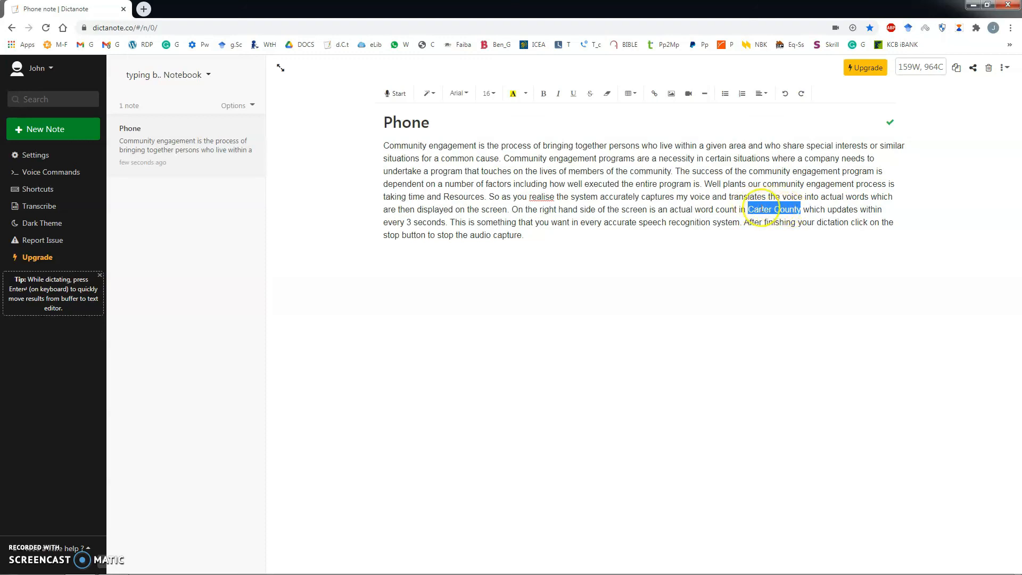
{"action": "left_click", "coordinate": [762, 209]}
{"action": "double_click", "coordinate": [769, 208]}
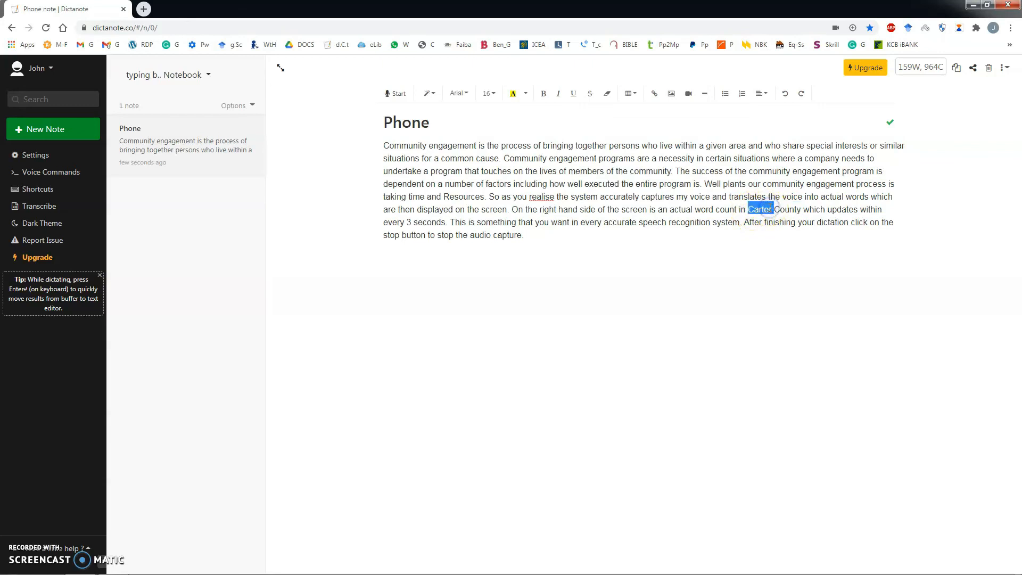
{"action": "left_click", "coordinate": [550, 234]}
{"action": "left_click_drag", "start_coordinate": [486, 203], "coordinate": [383, 137]}
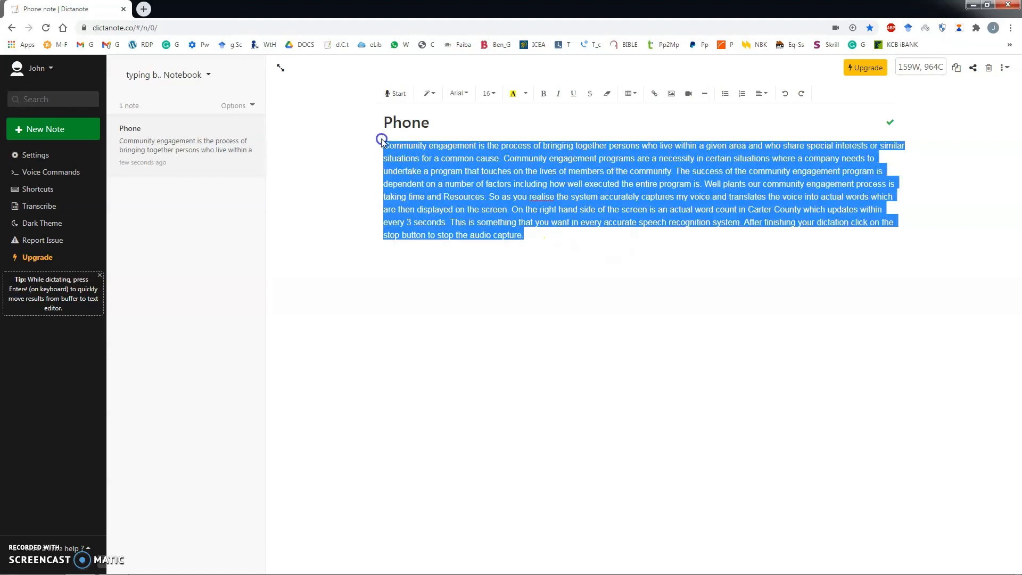
{"action": "left_click", "coordinate": [543, 230]}
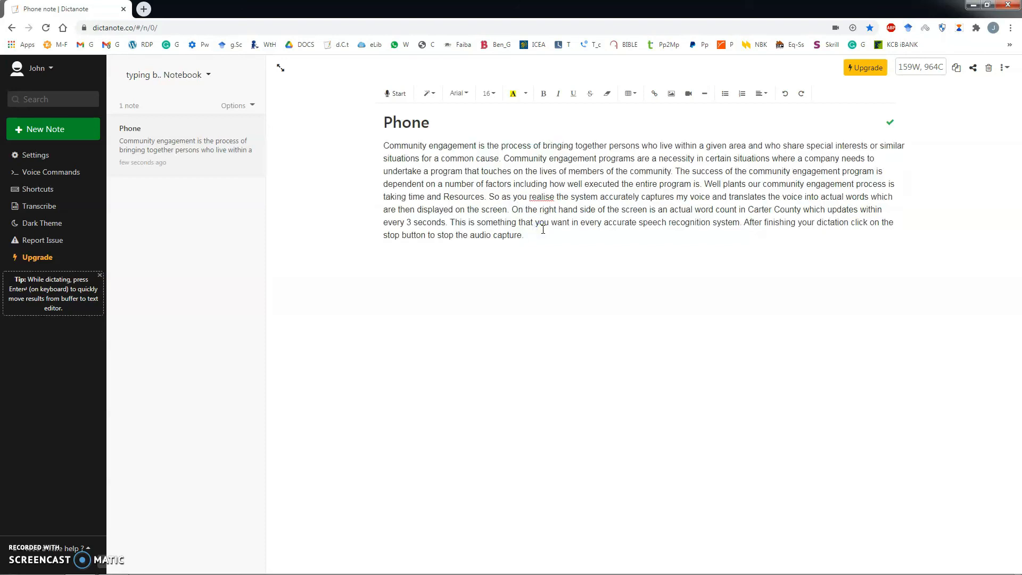